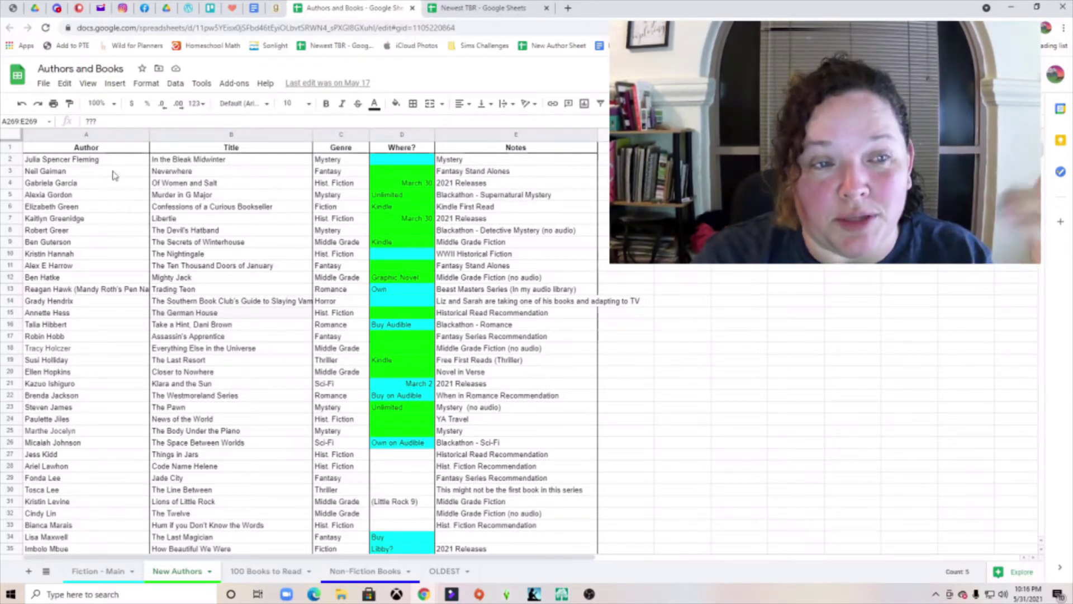
- Review the New Authors list from row 2 down, highlighting the Her Little Secret row and the Middle Grade New Releases notes in E92:E97
{"action": "left_click", "coordinate": [91, 161]}
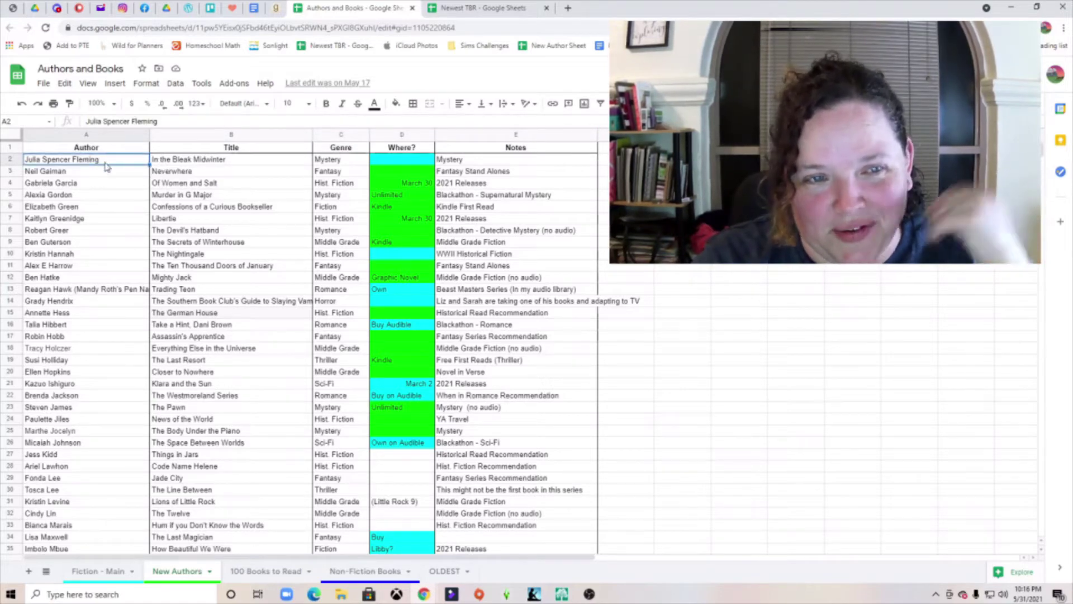
{"action": "scroll", "coordinate": [118, 187], "scroll_direction": "down", "scroll_amount": 15}
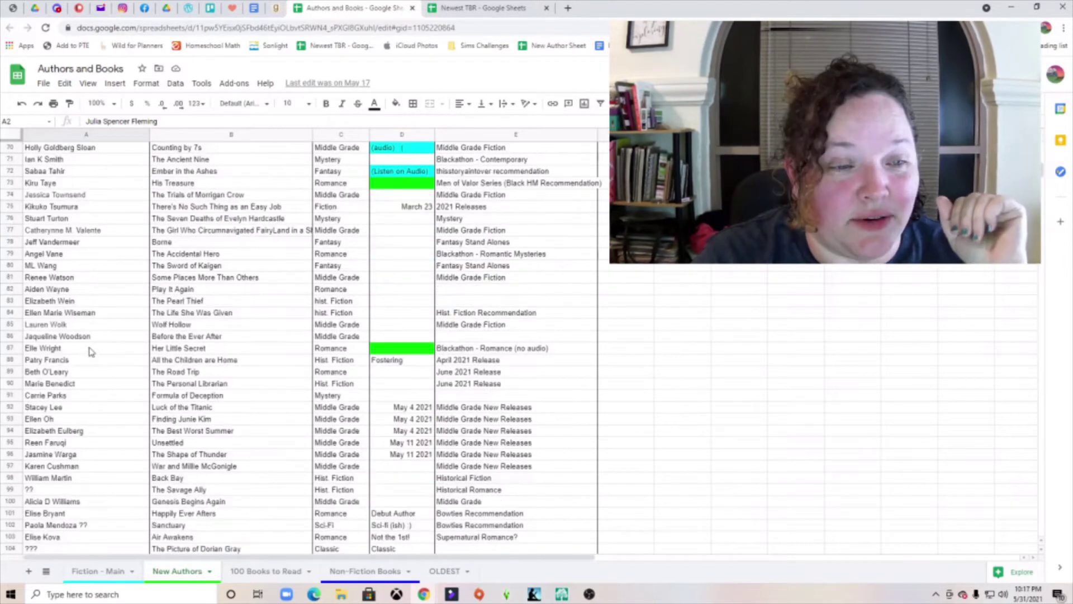
{"action": "left_click_drag", "start_coordinate": [89, 349], "coordinate": [457, 351]}
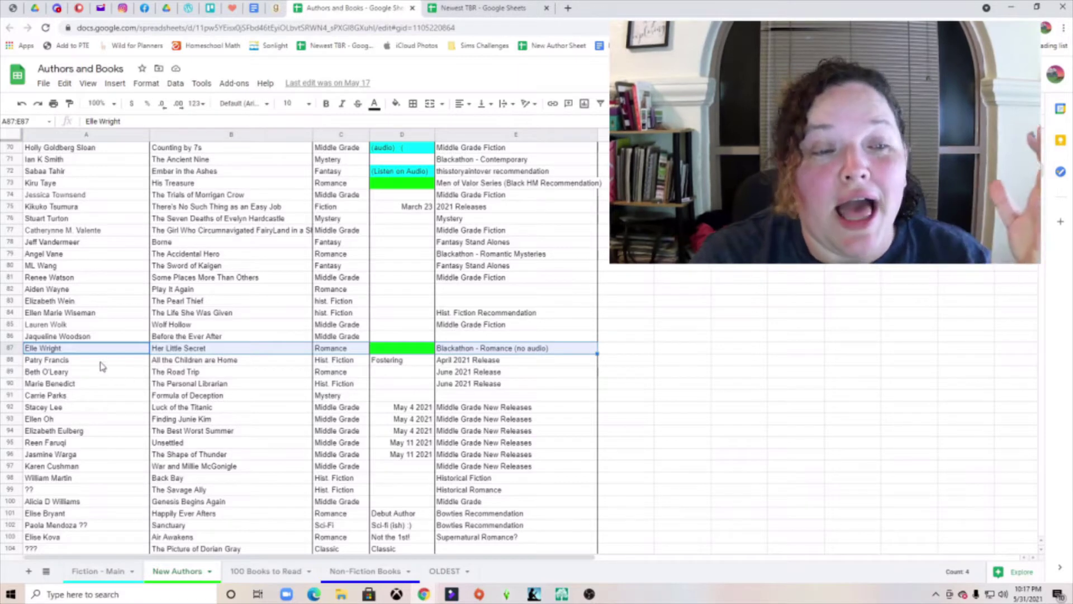
{"action": "scroll", "coordinate": [109, 362], "scroll_direction": "down", "scroll_amount": 4}
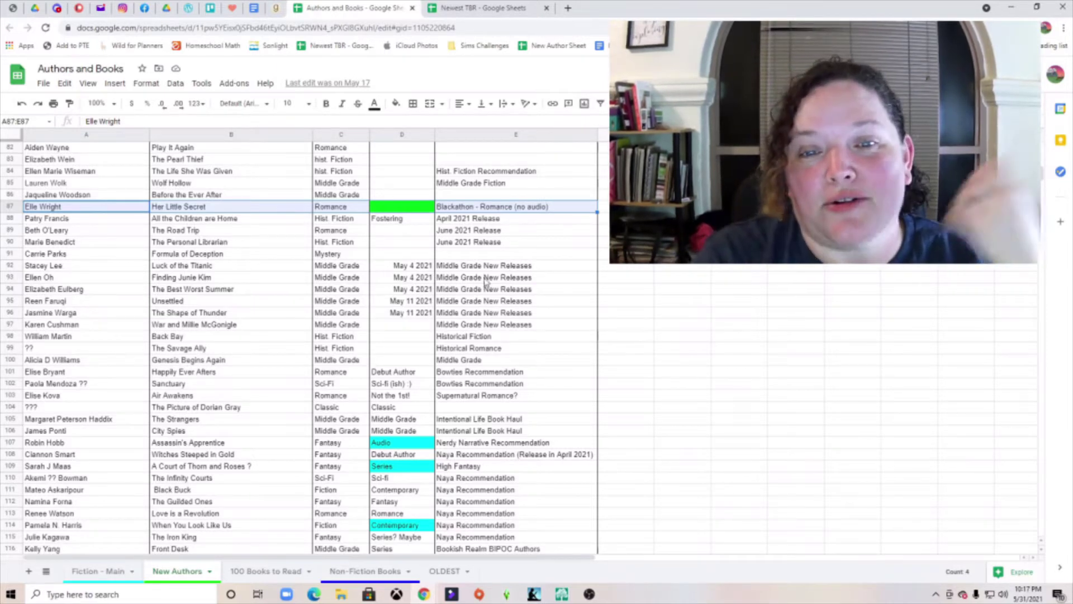
{"action": "left_click_drag", "start_coordinate": [492, 266], "coordinate": [505, 327]}
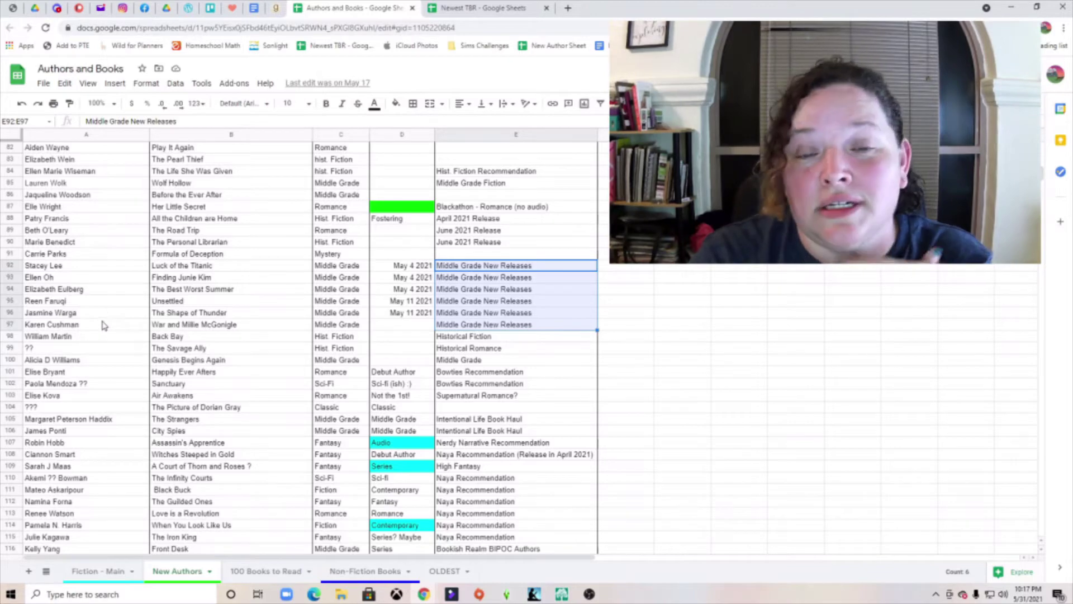
{"action": "left_click", "coordinate": [112, 312]}
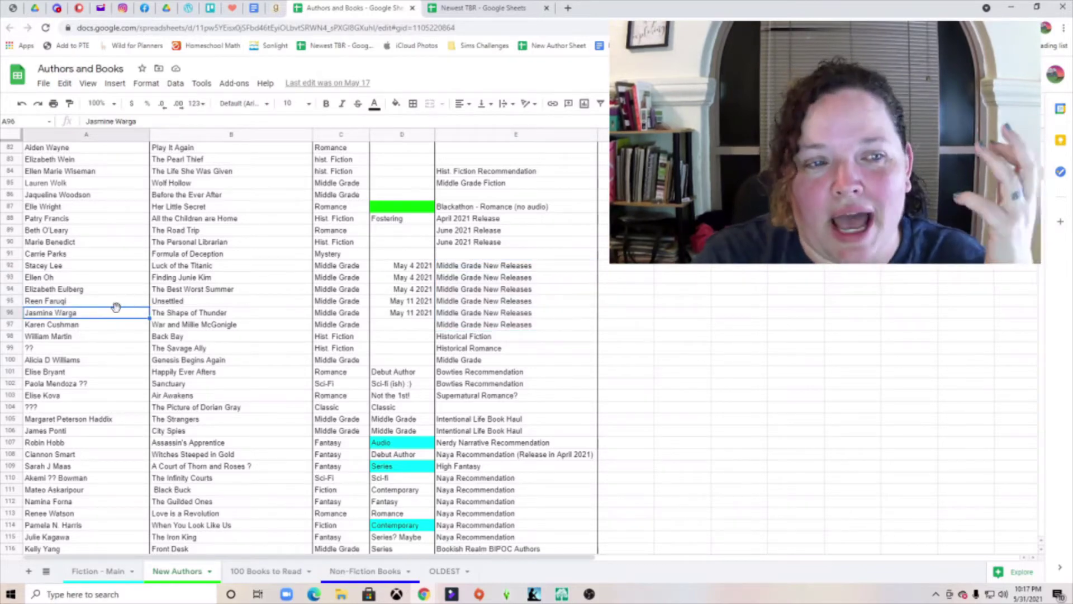
- Look through the later recommendations and earlier author entries, and highlight the Her Little Secret row, A87:E87, again
{"action": "scroll", "coordinate": [125, 321], "scroll_direction": "down", "scroll_amount": 12}
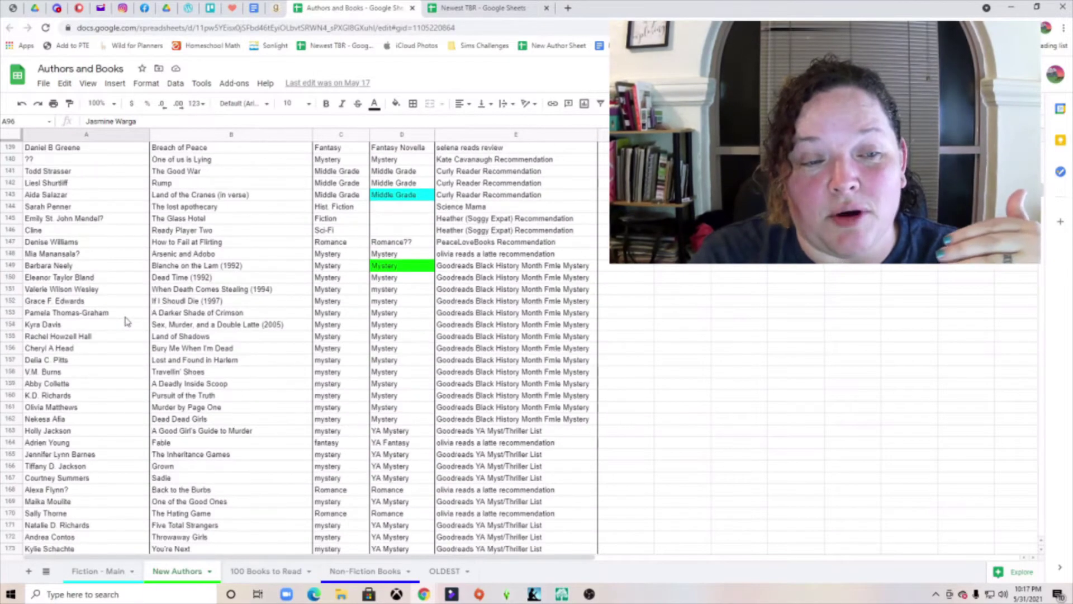
{"action": "scroll", "coordinate": [126, 321], "scroll_direction": "up", "scroll_amount": 8}
{"action": "scroll", "coordinate": [125, 320], "scroll_direction": "up", "scroll_amount": 20}
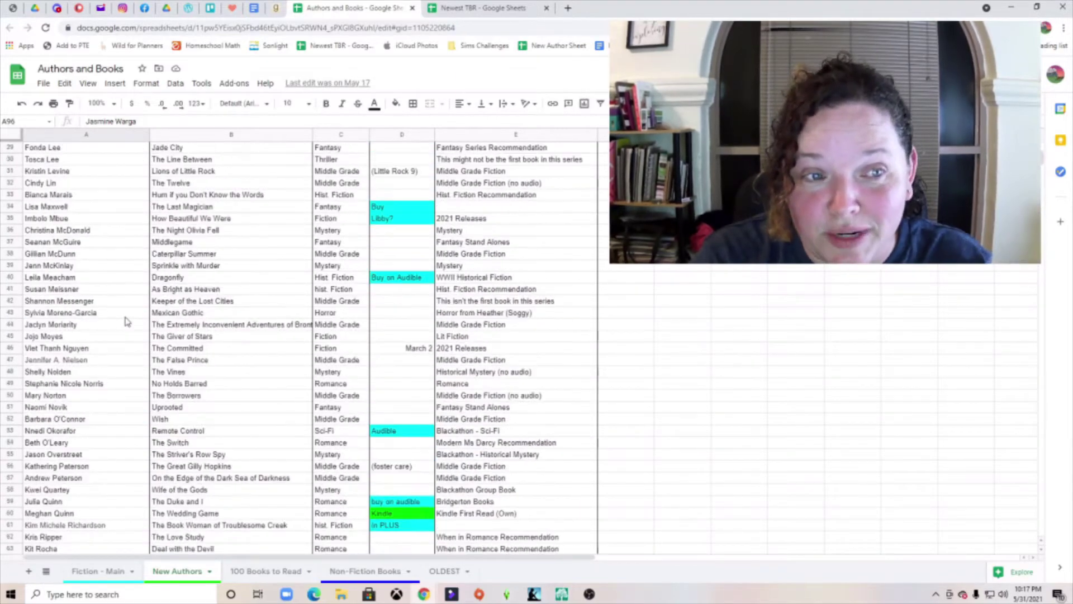
{"action": "scroll", "coordinate": [111, 237], "scroll_direction": "down", "scroll_amount": 10}
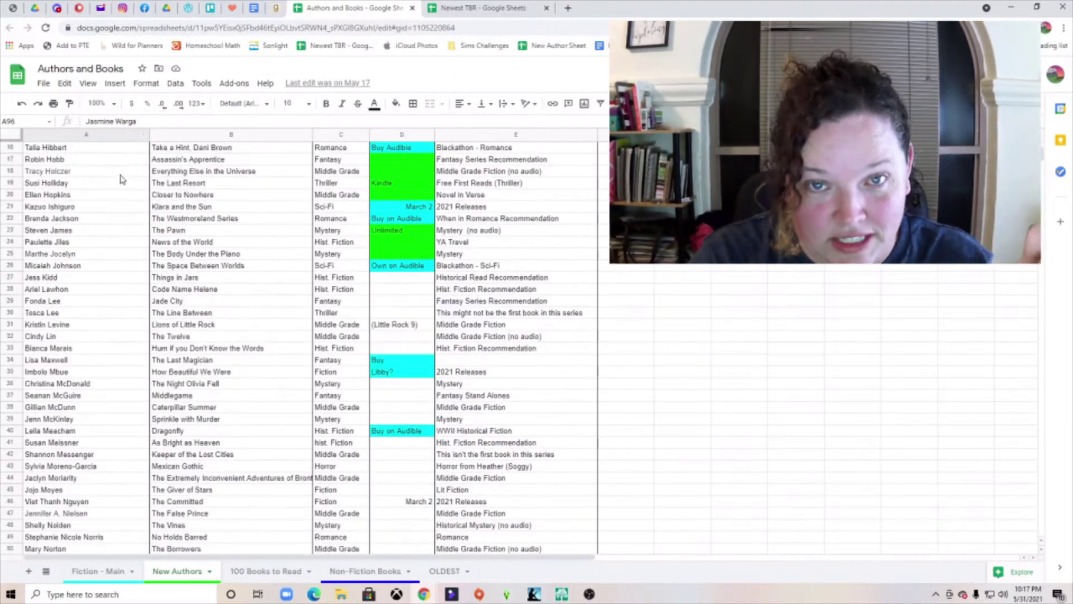
{"action": "scroll", "coordinate": [100, 241], "scroll_direction": "down", "scroll_amount": 5}
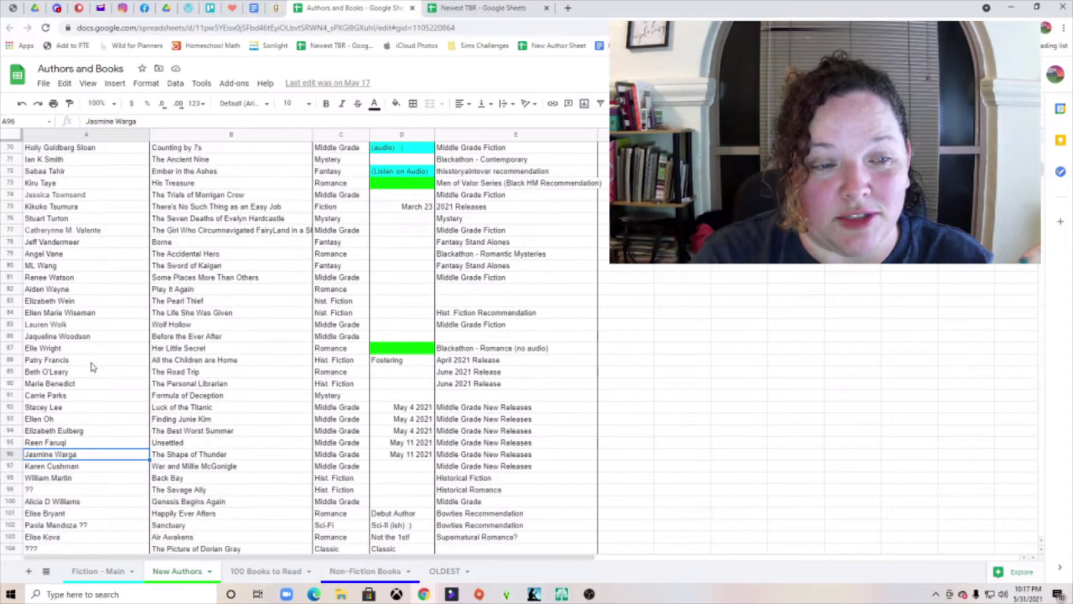
{"action": "left_click_drag", "start_coordinate": [80, 348], "coordinate": [475, 348]}
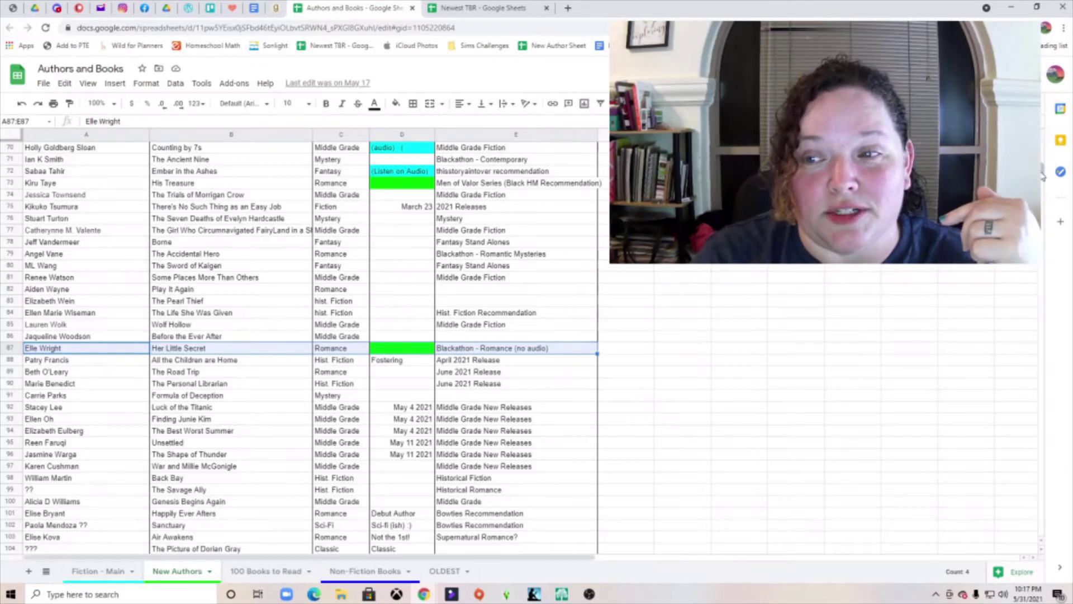
- Examine the end of the New Authors list and read back up through its recommendation entries to the header row
{"action": "left_click_drag", "start_coordinate": [1043, 175], "coordinate": [1059, 253]}
{"action": "scroll", "coordinate": [273, 319], "scroll_direction": "up", "scroll_amount": 5}
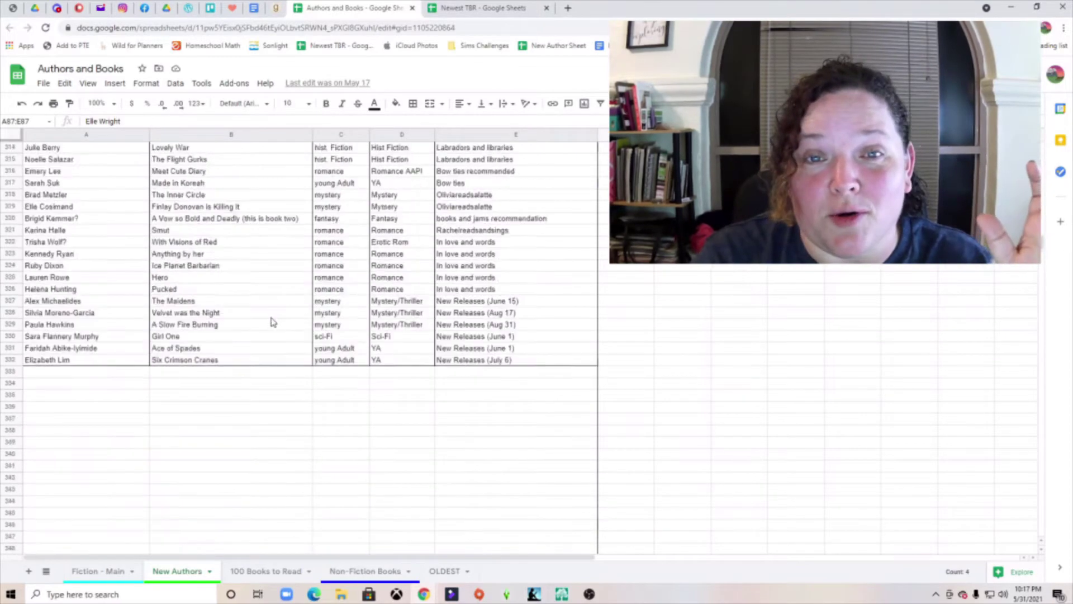
{"action": "scroll", "coordinate": [274, 322], "scroll_direction": "up", "scroll_amount": 4}
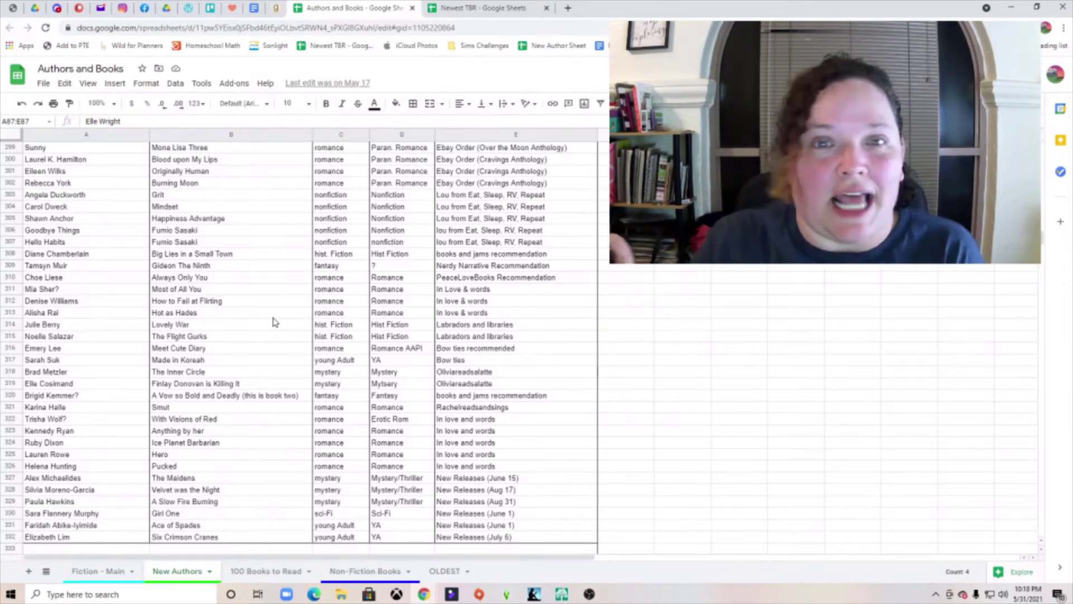
{"action": "scroll", "coordinate": [256, 336], "scroll_direction": "down", "scroll_amount": 3}
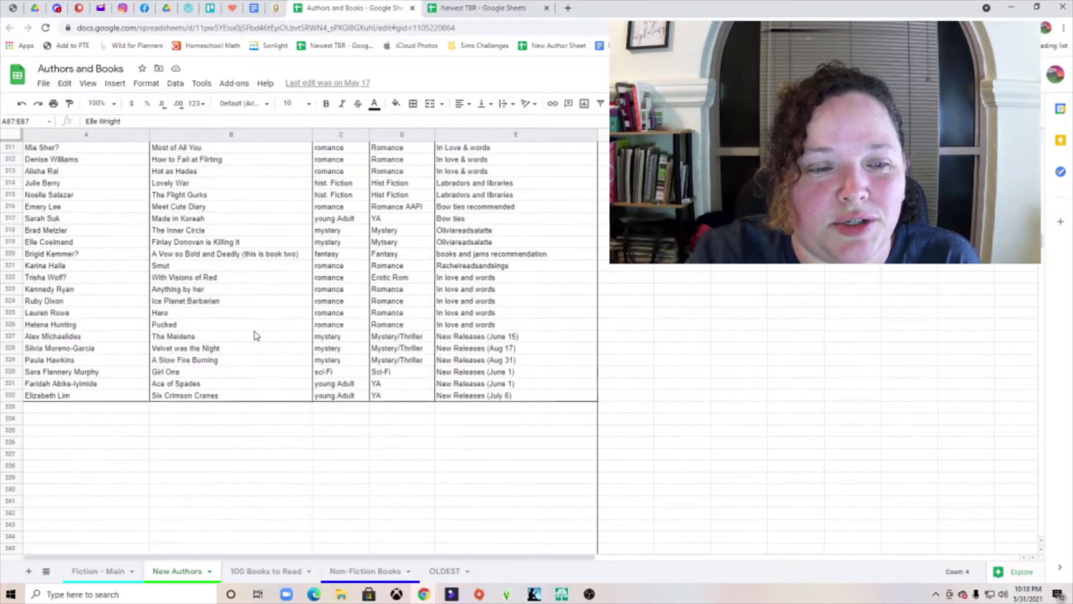
{"action": "scroll", "coordinate": [256, 335], "scroll_direction": "up", "scroll_amount": 7}
{"action": "scroll", "coordinate": [256, 335], "scroll_direction": "up", "scroll_amount": 14}
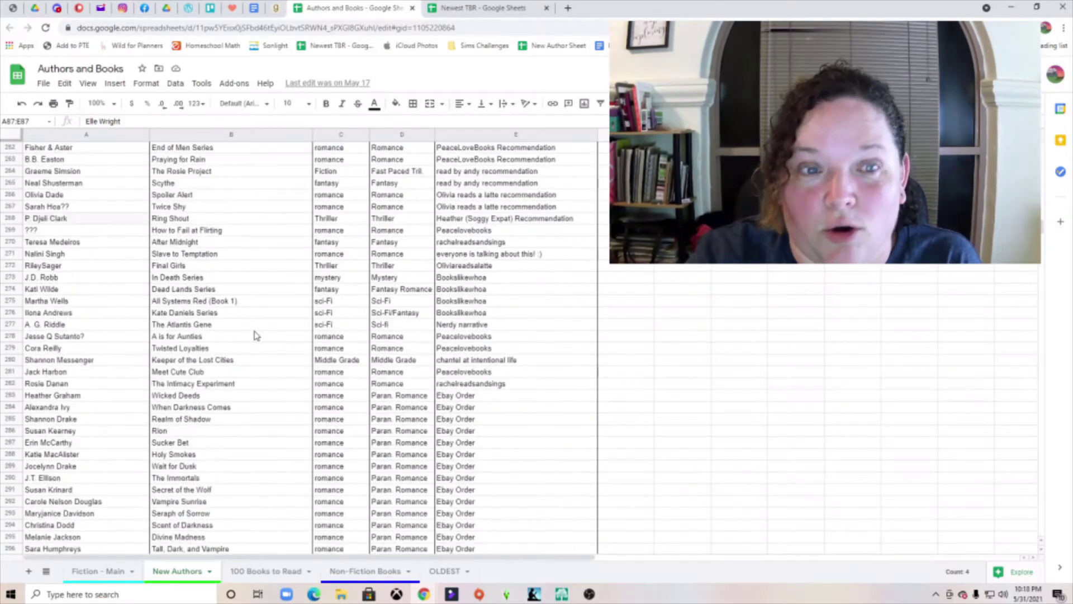
{"action": "scroll", "coordinate": [256, 336], "scroll_direction": "up", "scroll_amount": 6}
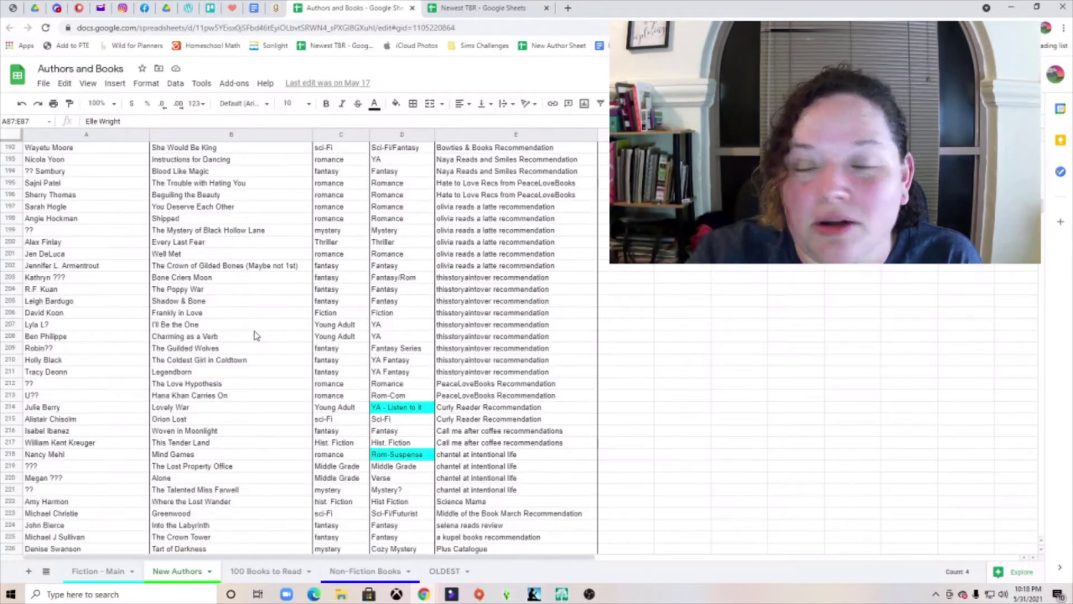
{"action": "scroll", "coordinate": [256, 335], "scroll_direction": "up", "scroll_amount": 9}
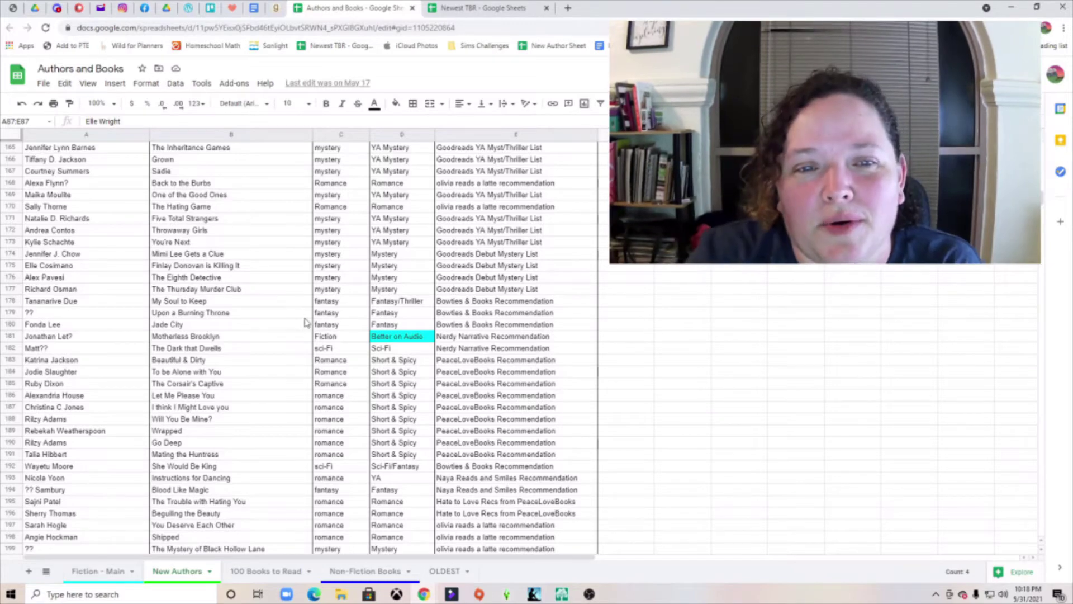
{"action": "scroll", "coordinate": [306, 322], "scroll_direction": "up", "scroll_amount": 5}
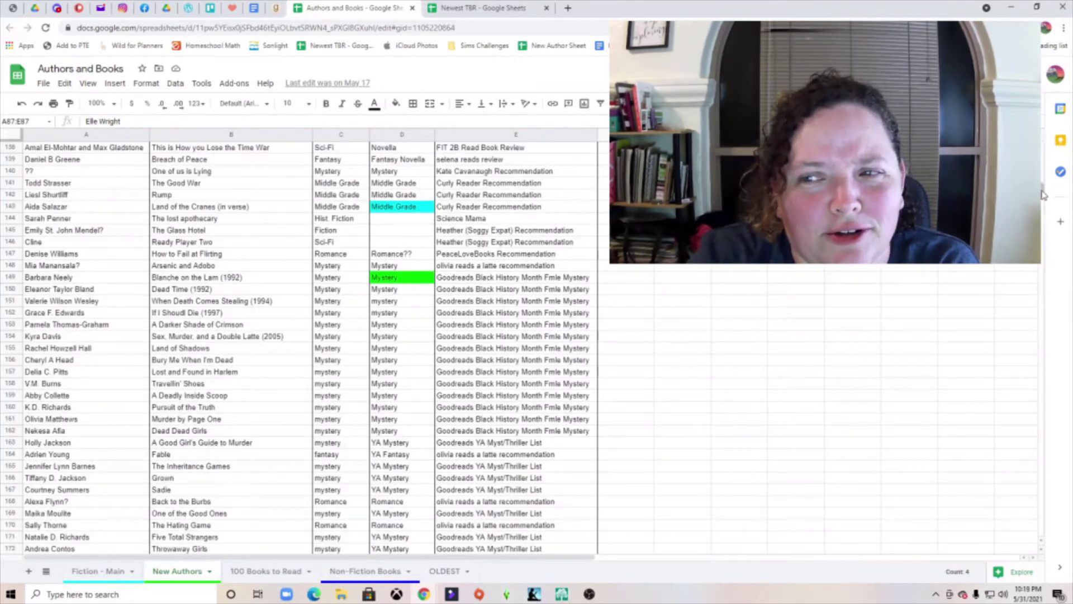
{"action": "scroll", "coordinate": [189, 311], "scroll_direction": "up", "scroll_amount": 20}
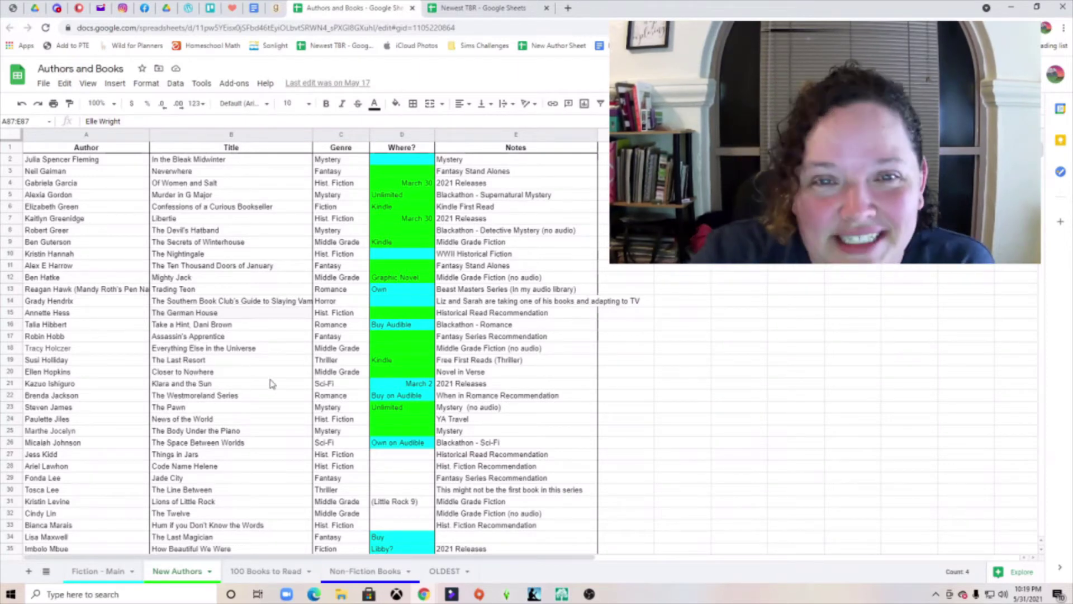
- Switch to the Newest TBR spreadsheet and review its genre groups from Fantasy to Romance, highlighting the Nonfiction genre cells C208:C213
{"action": "left_click", "coordinate": [485, 15]}
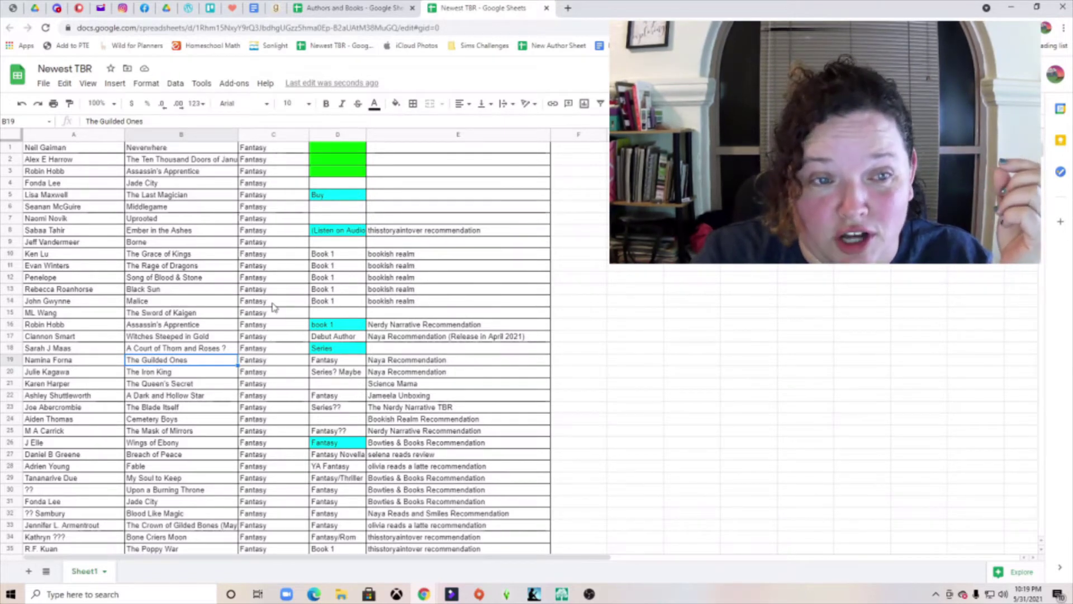
{"action": "scroll", "coordinate": [274, 306], "scroll_direction": "down", "scroll_amount": 8}
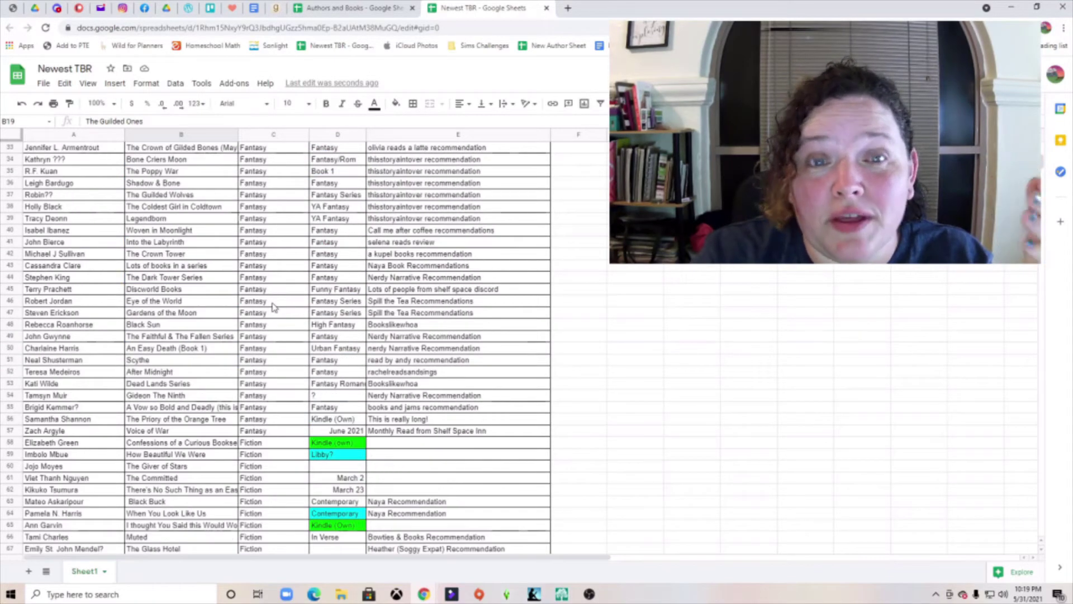
{"action": "scroll", "coordinate": [273, 306], "scroll_direction": "down", "scroll_amount": 3}
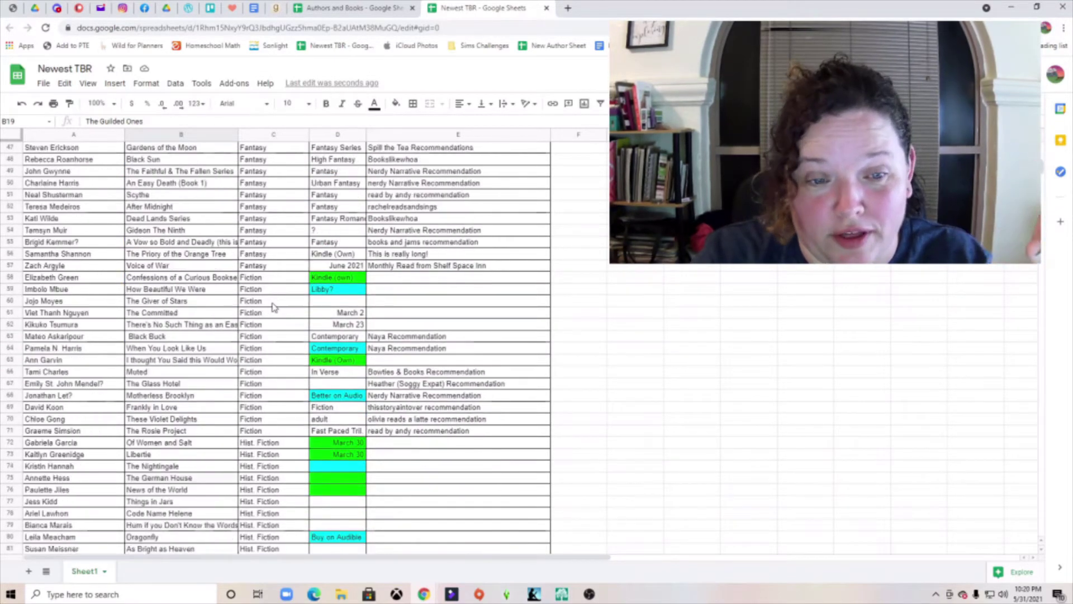
{"action": "scroll", "coordinate": [269, 260], "scroll_direction": "down", "scroll_amount": 3}
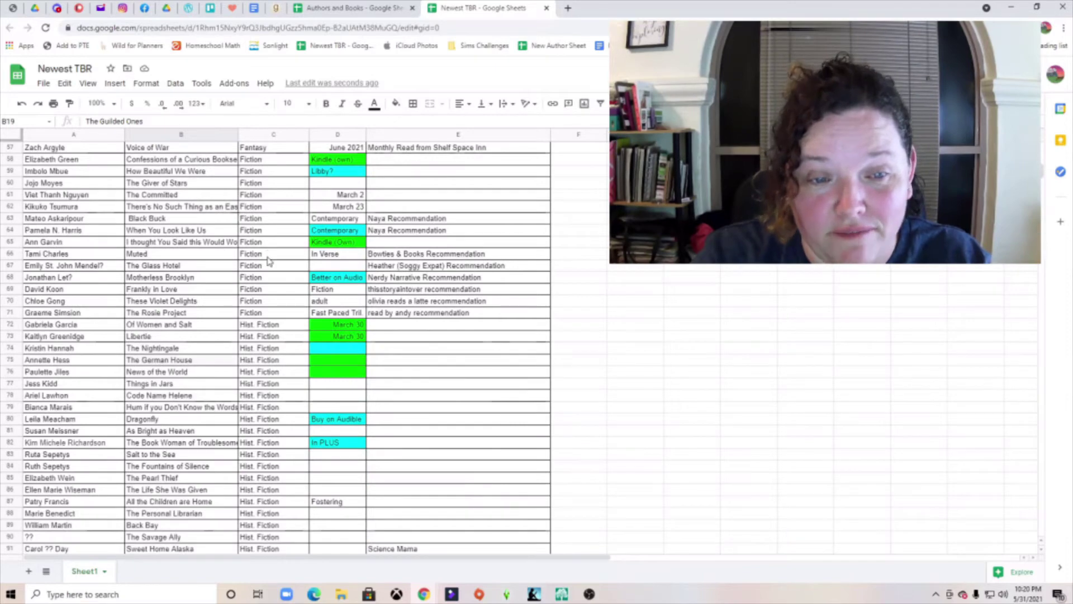
{"action": "scroll", "coordinate": [269, 260], "scroll_direction": "down", "scroll_amount": 10}
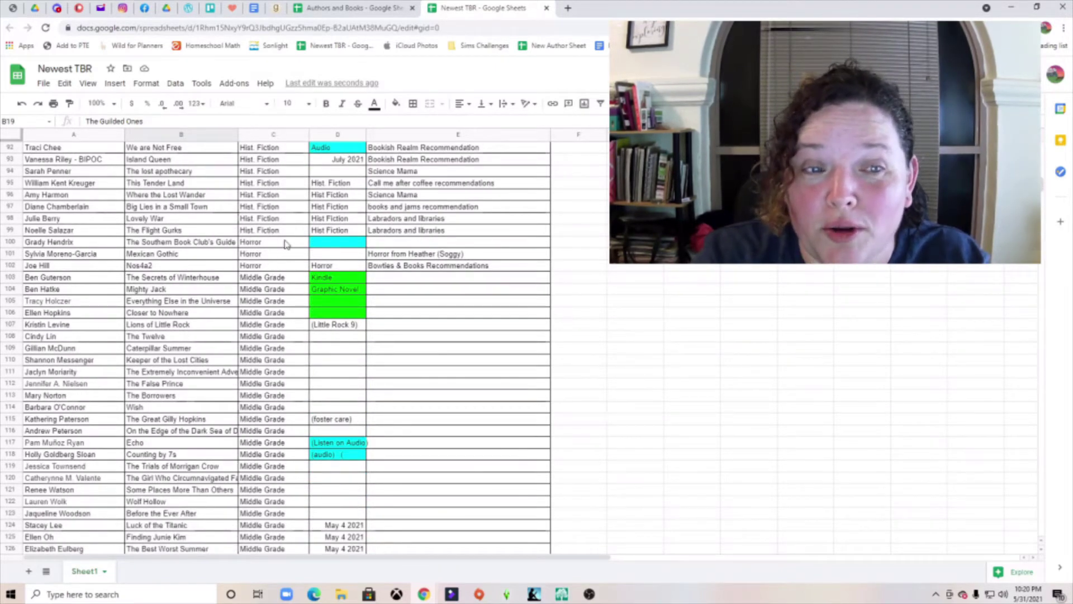
{"action": "scroll", "coordinate": [274, 305], "scroll_direction": "down", "scroll_amount": 12}
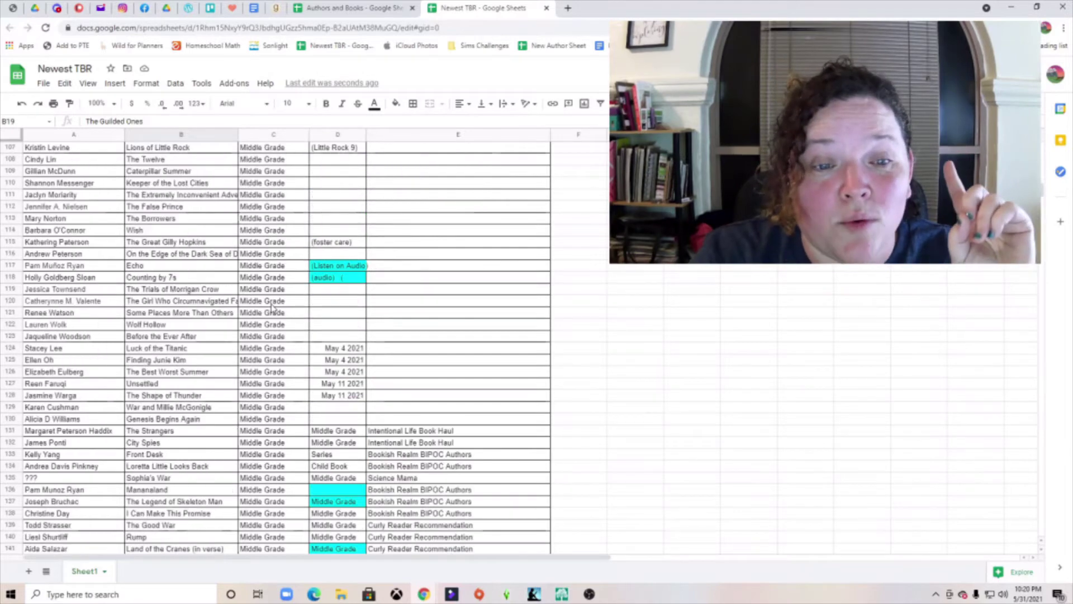
{"action": "scroll", "coordinate": [273, 309], "scroll_direction": "down", "scroll_amount": 20}
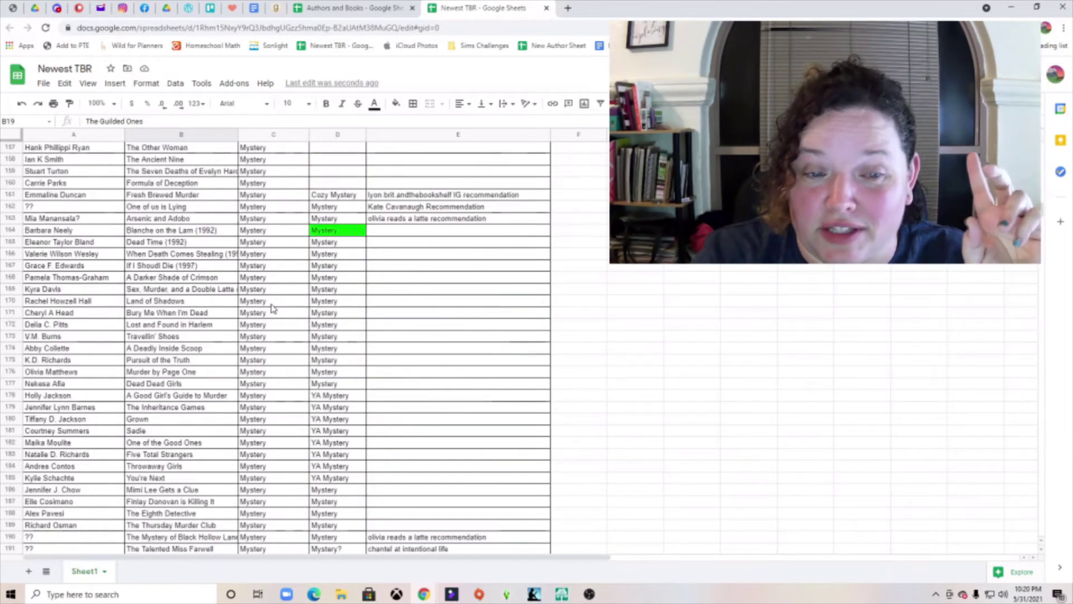
{"action": "scroll", "coordinate": [272, 308], "scroll_direction": "down", "scroll_amount": 4}
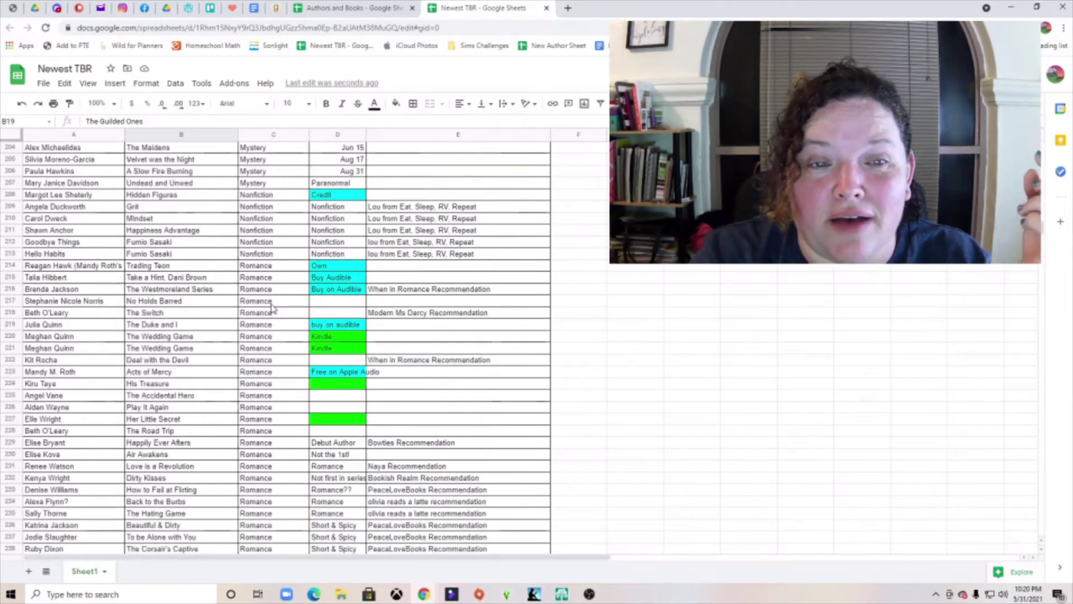
{"action": "left_click_drag", "start_coordinate": [294, 196], "coordinate": [293, 255]}
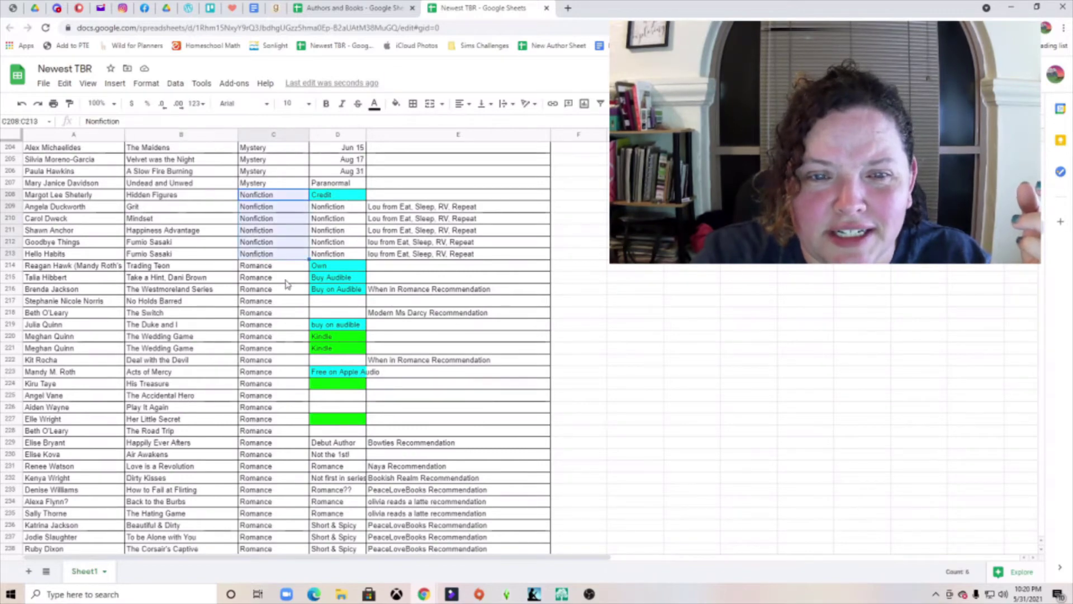
- Review the remaining Romance, Sci-Fi, Thriller and Young Adult entries, and return to the first row of the list
{"action": "scroll", "coordinate": [286, 285], "scroll_direction": "down", "scroll_amount": 20}
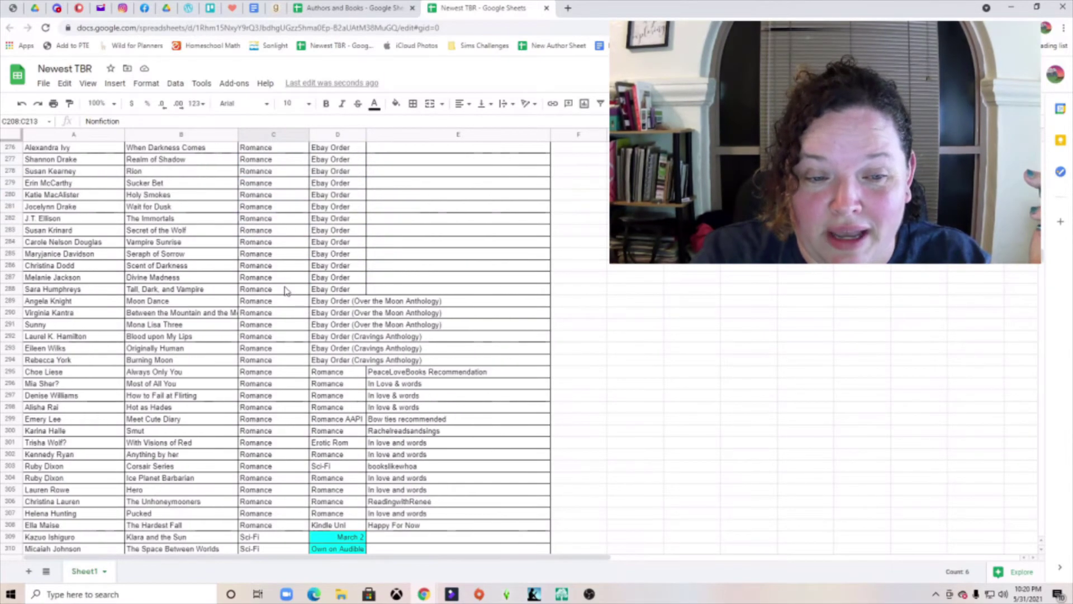
{"action": "scroll", "coordinate": [285, 290], "scroll_direction": "down", "scroll_amount": 17}
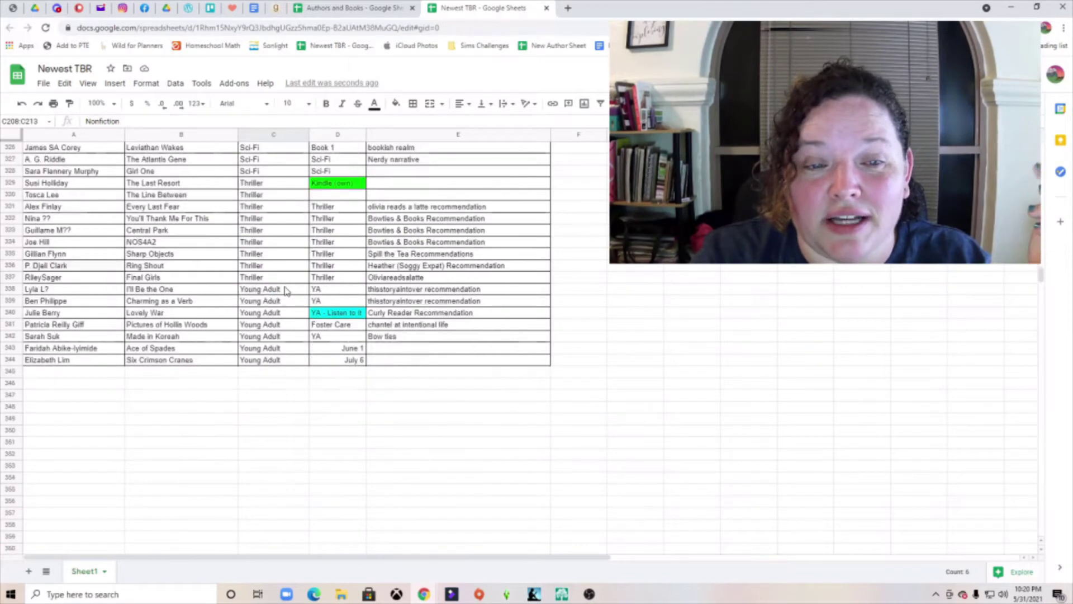
{"action": "scroll", "coordinate": [285, 290], "scroll_direction": "down", "scroll_amount": 2}
{"action": "scroll", "coordinate": [284, 334], "scroll_direction": "up", "scroll_amount": 12}
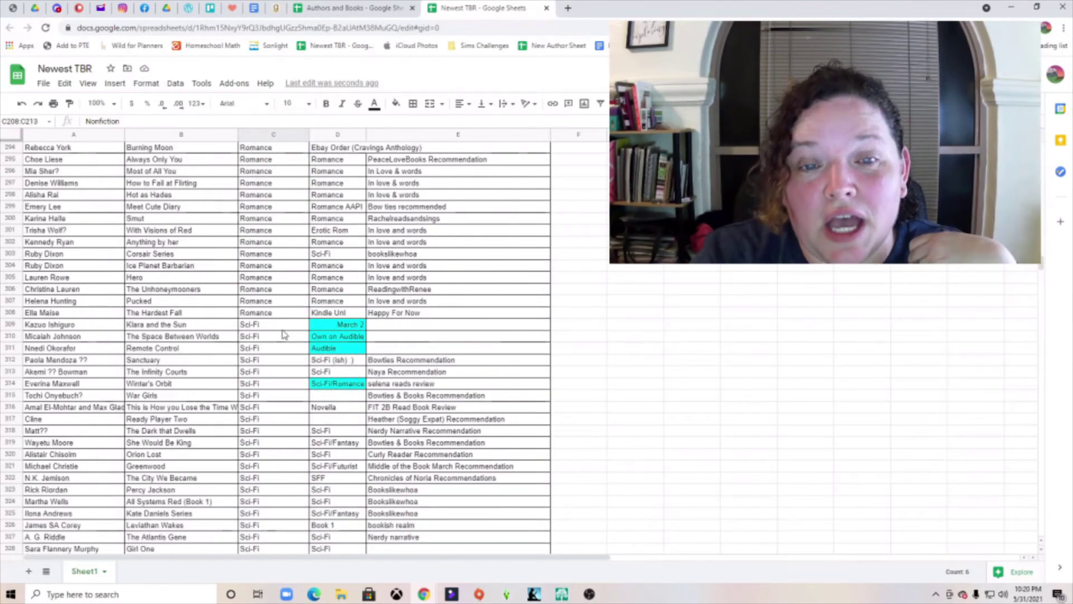
{"action": "scroll", "coordinate": [283, 334], "scroll_direction": "up", "scroll_amount": 7}
{"action": "left_click_drag", "start_coordinate": [1044, 259], "coordinate": [1044, 146]}
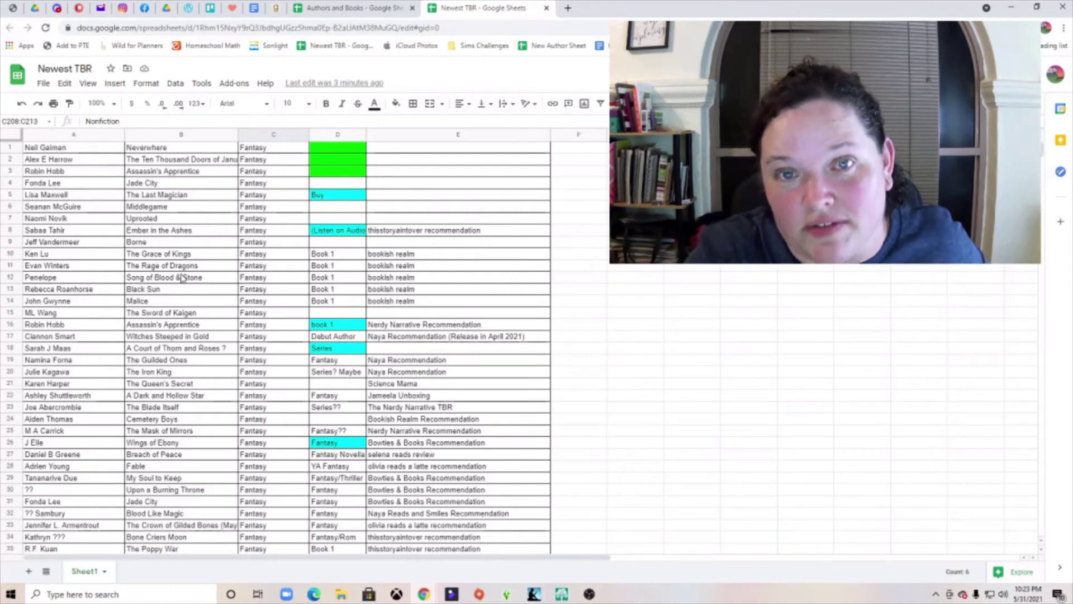
- Check the Fantasy entries and select the second Assassin's Apprentice entry, A16:E16
{"action": "left_click", "coordinate": [451, 187]}
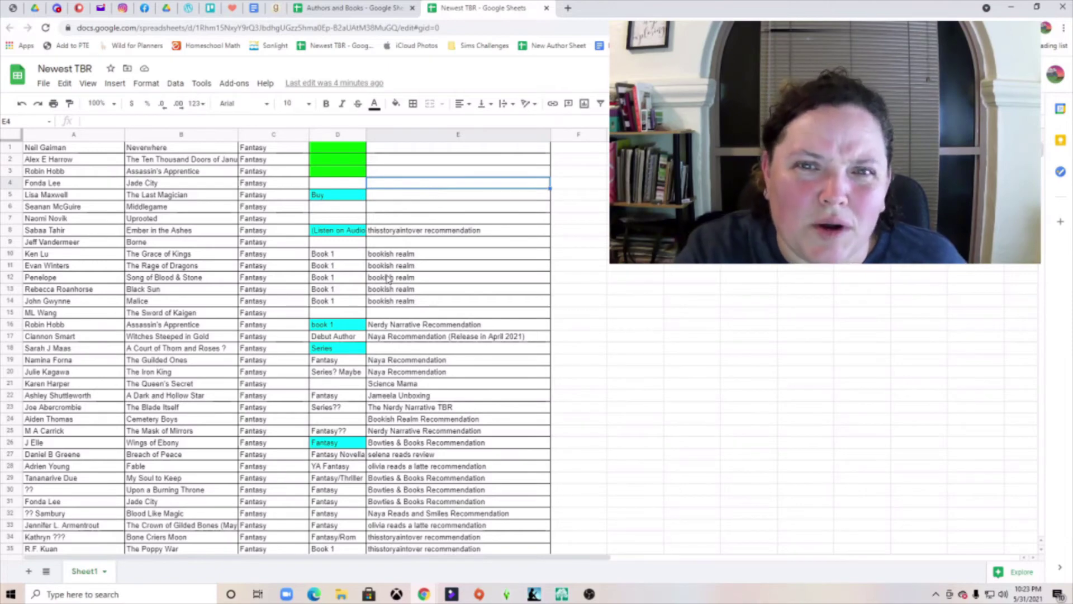
{"action": "scroll", "coordinate": [386, 277], "scroll_direction": "down", "scroll_amount": 3}
{"action": "scroll", "coordinate": [389, 278], "scroll_direction": "up", "scroll_amount": 3}
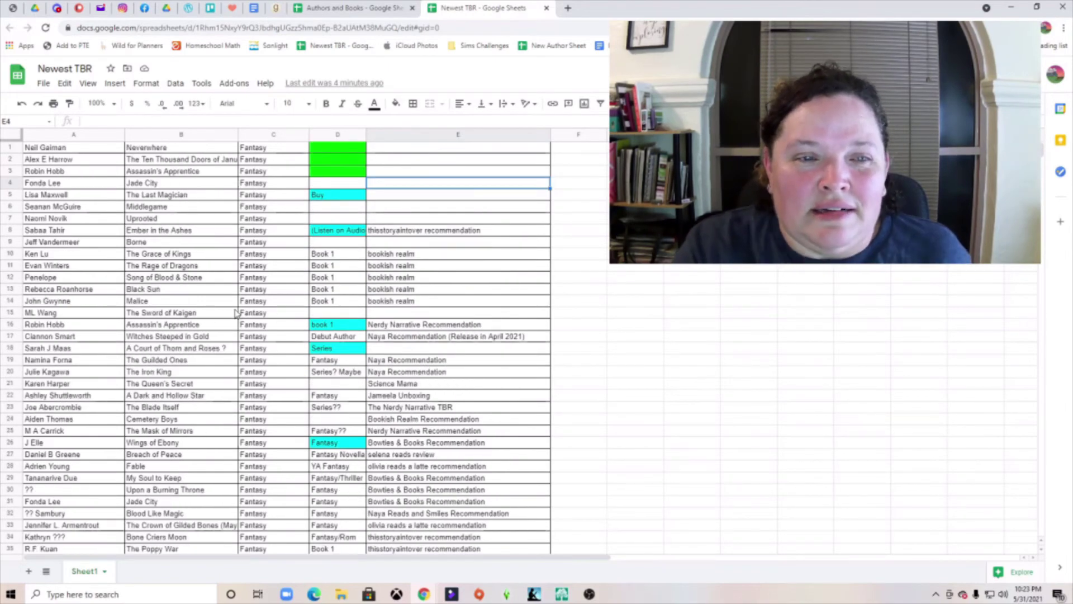
{"action": "left_click_drag", "start_coordinate": [91, 327], "coordinate": [407, 328]}
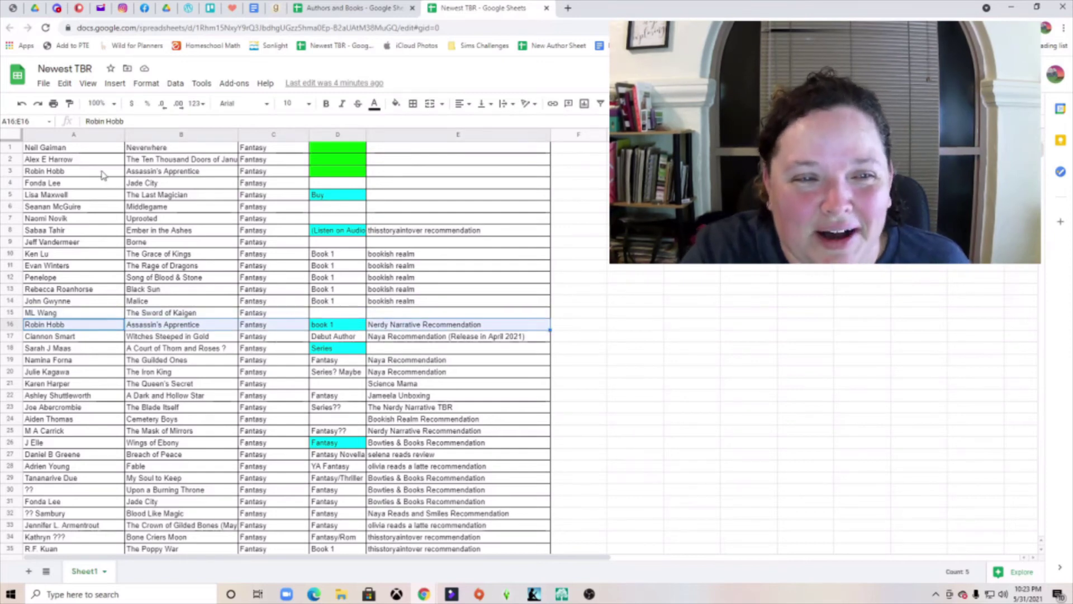
- Compare the two Assassin's Apprentice entries, clear the duplicate in A3:E3 and delete row 3
{"action": "left_click_drag", "start_coordinate": [104, 174], "coordinate": [401, 177]}
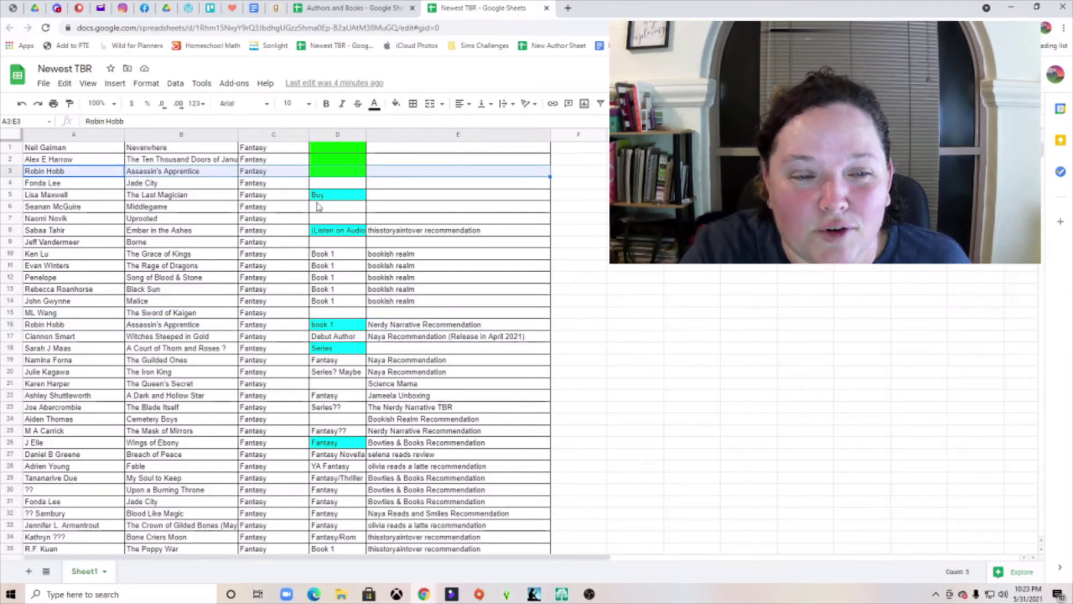
{"action": "left_click_drag", "start_coordinate": [103, 328], "coordinate": [419, 330]}
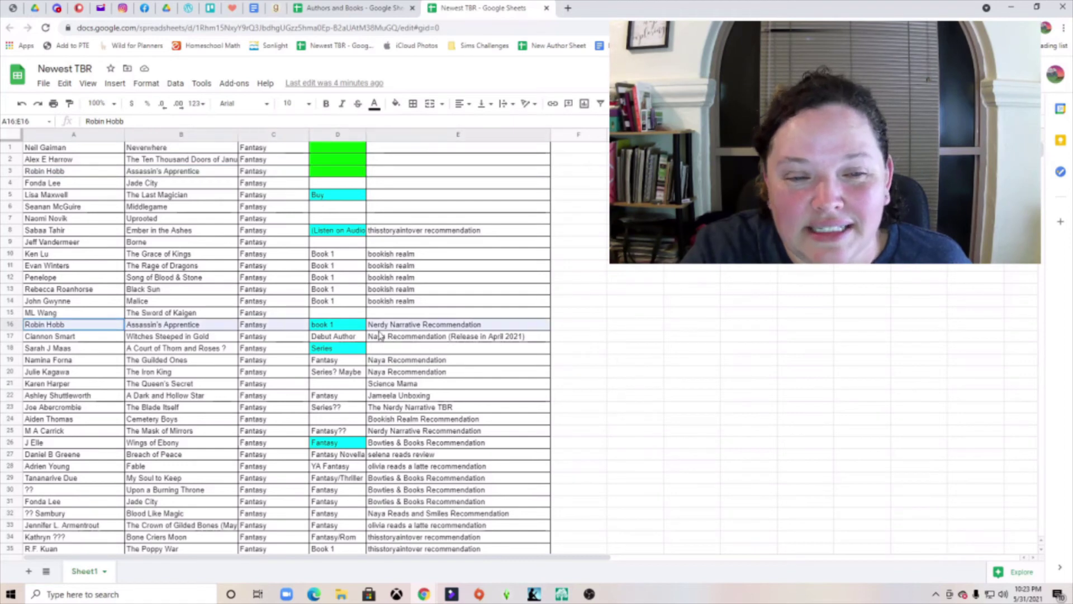
{"action": "left_click_drag", "start_coordinate": [88, 174], "coordinate": [421, 178]}
{"action": "key", "text": "Delete"}
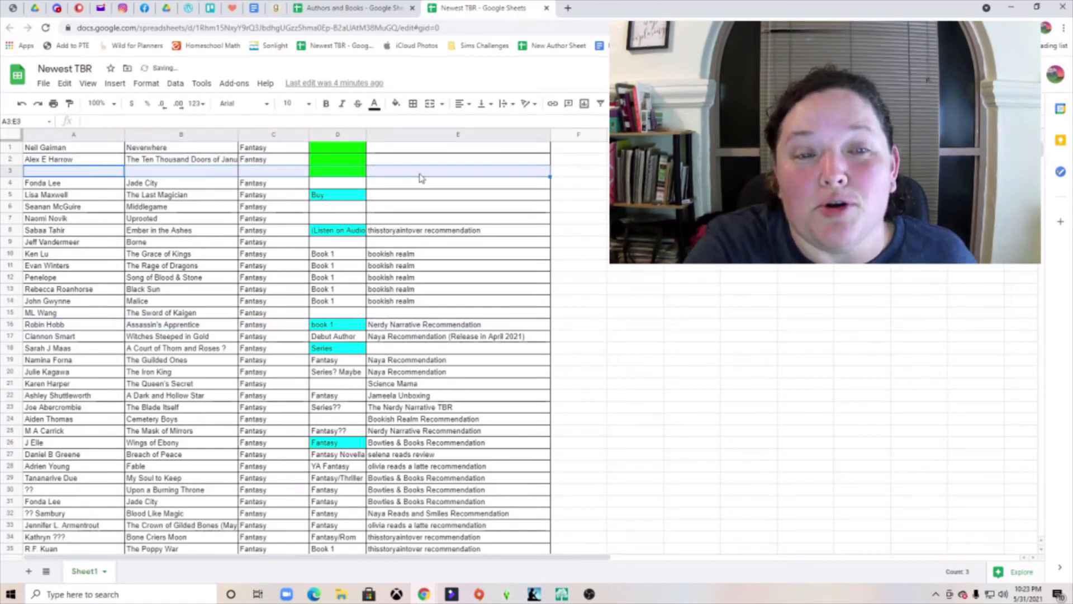
{"action": "right_click", "coordinate": [10, 171]}
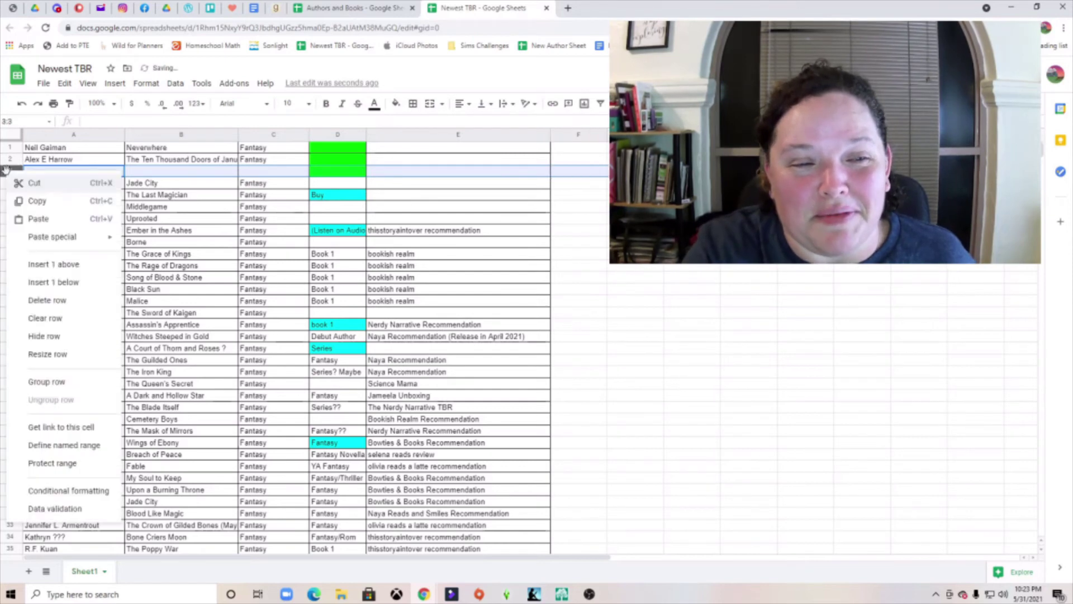
{"action": "left_click", "coordinate": [40, 302]}
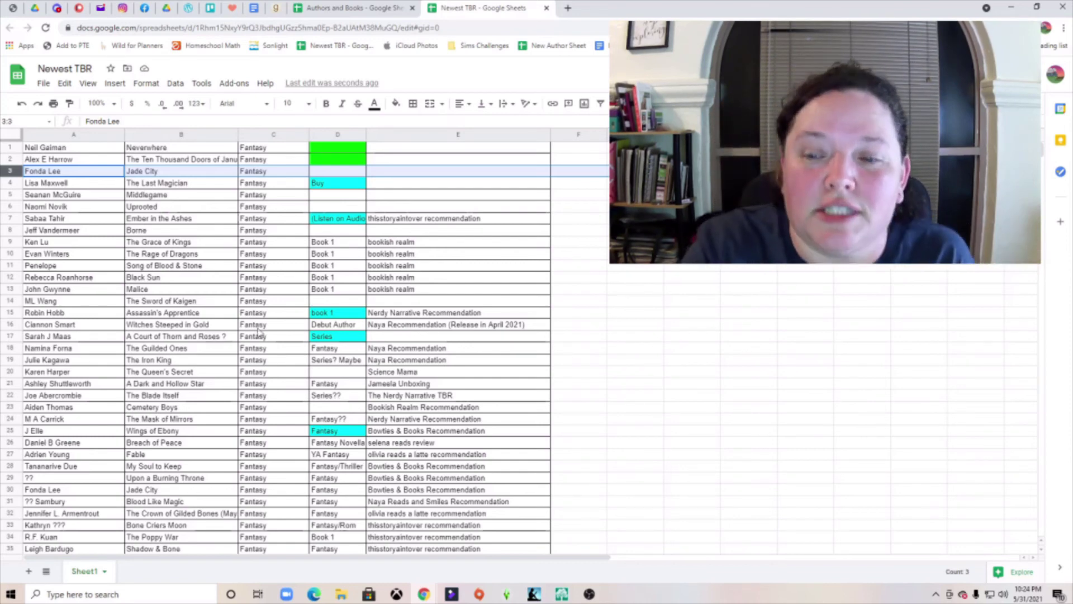
- Examine the list from the Fantasy entries through Fiction, Historical Fiction, Horror, Middle Grade, Mystery and Nonfiction to the Romance entries
{"action": "scroll", "coordinate": [402, 325], "scroll_direction": "down", "scroll_amount": 6}
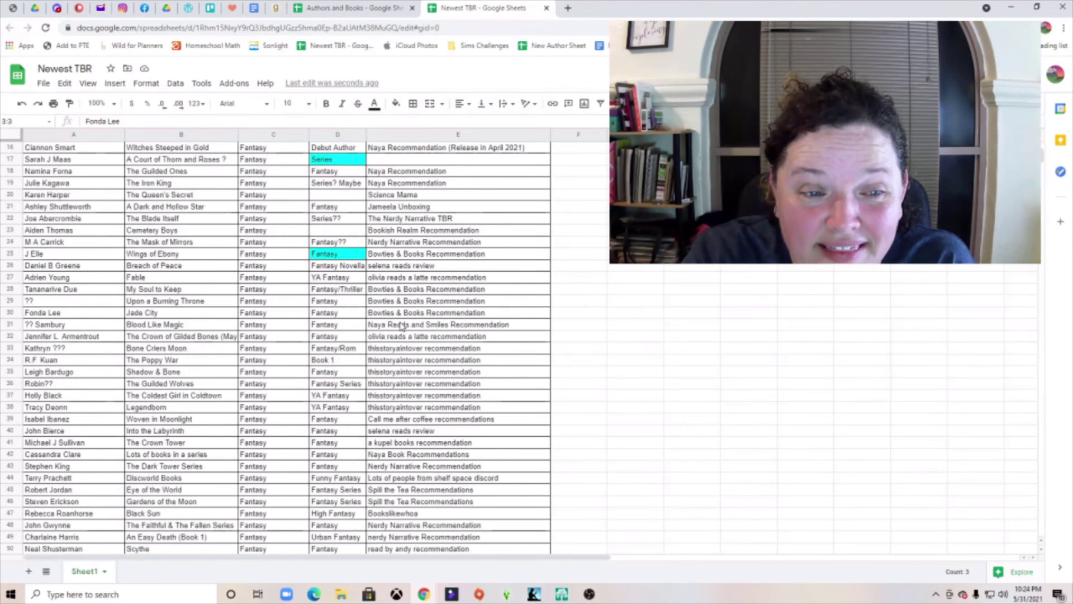
{"action": "scroll", "coordinate": [401, 326], "scroll_direction": "down", "scroll_amount": 9}
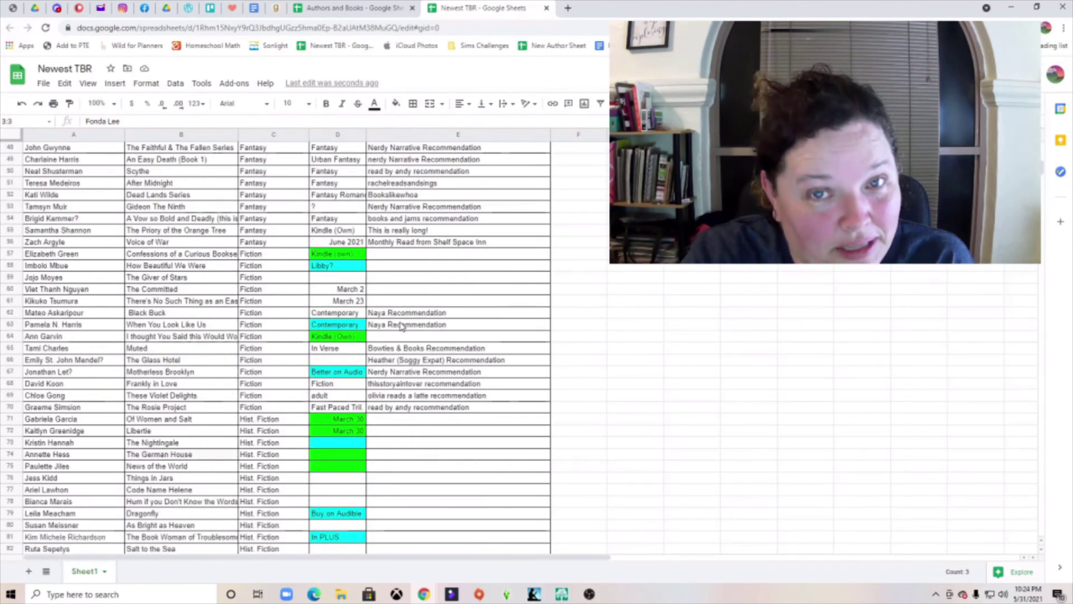
{"action": "scroll", "coordinate": [402, 326], "scroll_direction": "down", "scroll_amount": 10}
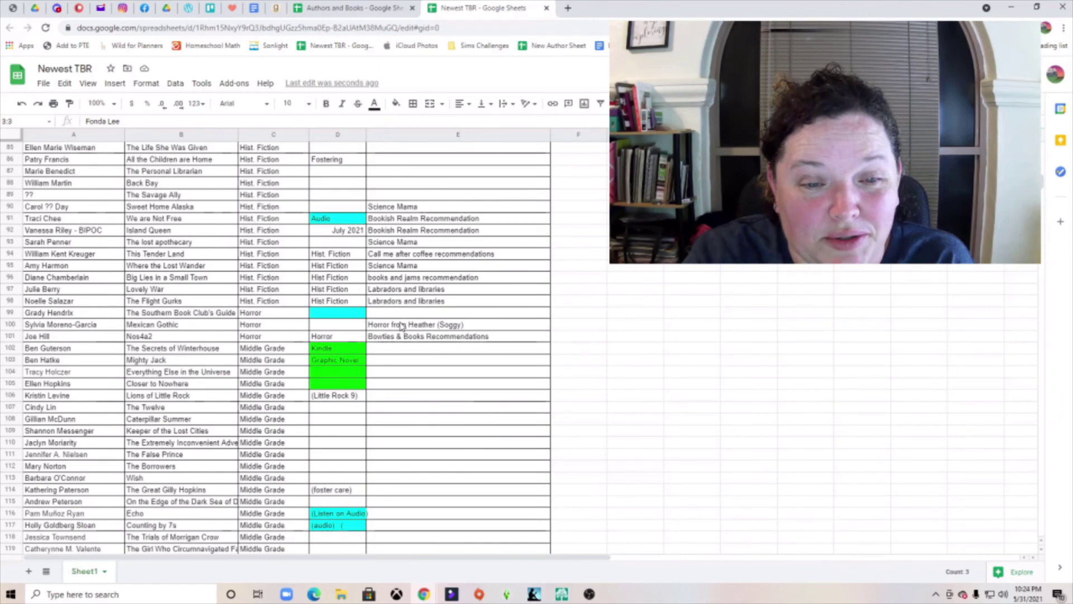
{"action": "scroll", "coordinate": [439, 474], "scroll_direction": "down", "scroll_amount": 2}
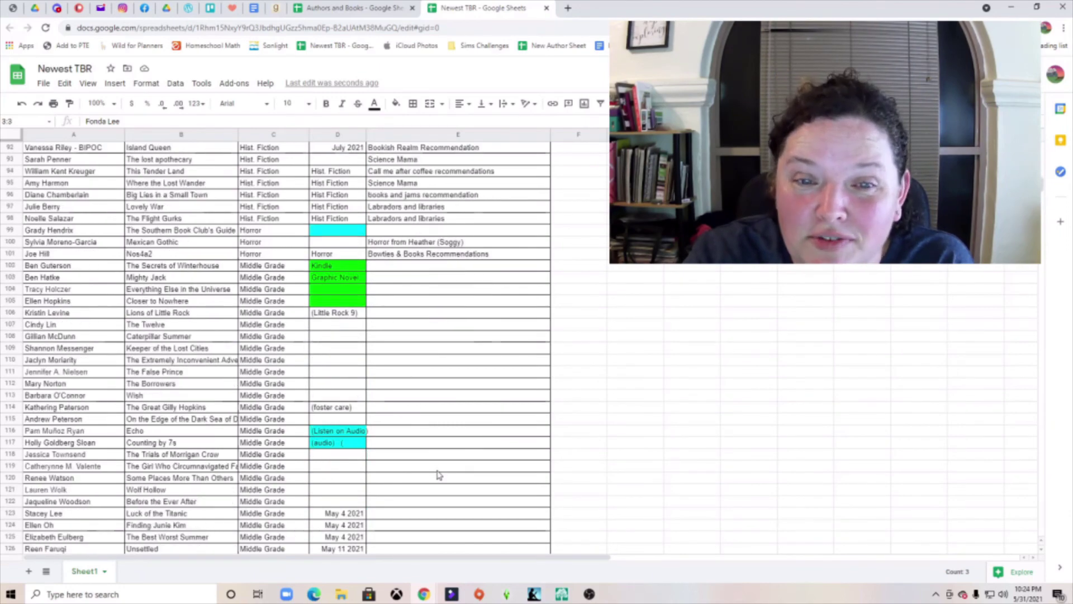
{"action": "scroll", "coordinate": [439, 474], "scroll_direction": "down", "scroll_amount": 8}
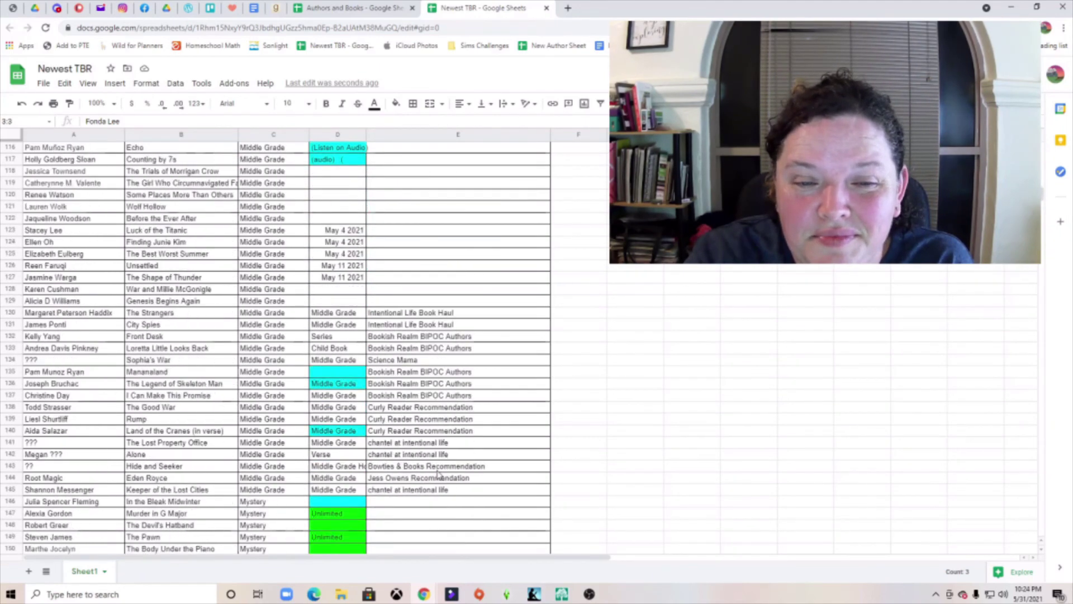
{"action": "scroll", "coordinate": [441, 441], "scroll_direction": "down", "scroll_amount": 4}
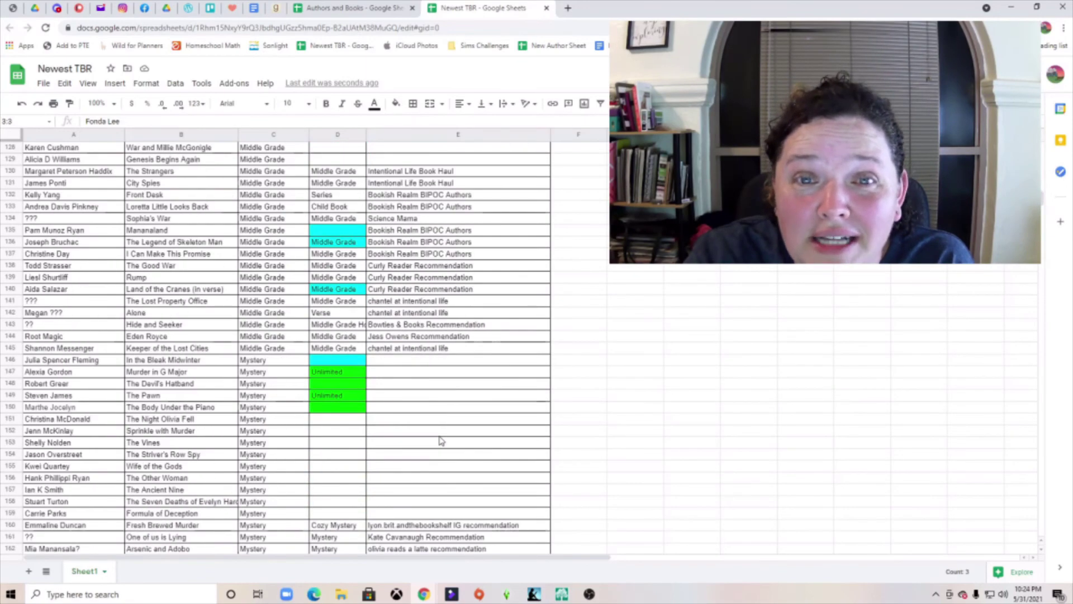
{"action": "scroll", "coordinate": [441, 441], "scroll_direction": "down", "scroll_amount": 5}
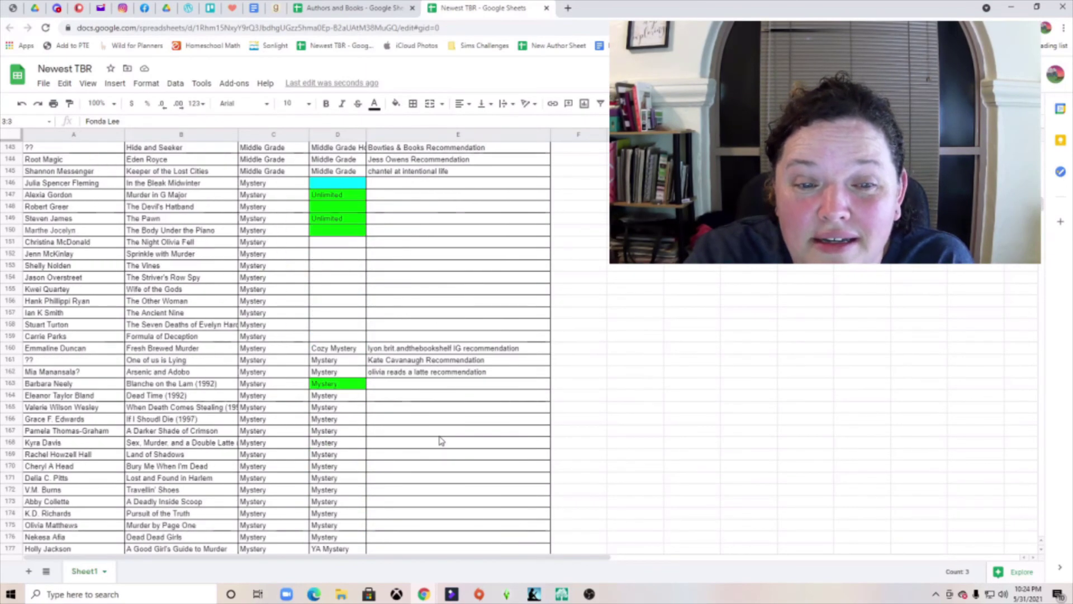
{"action": "scroll", "coordinate": [441, 440], "scroll_direction": "down", "scroll_amount": 13}
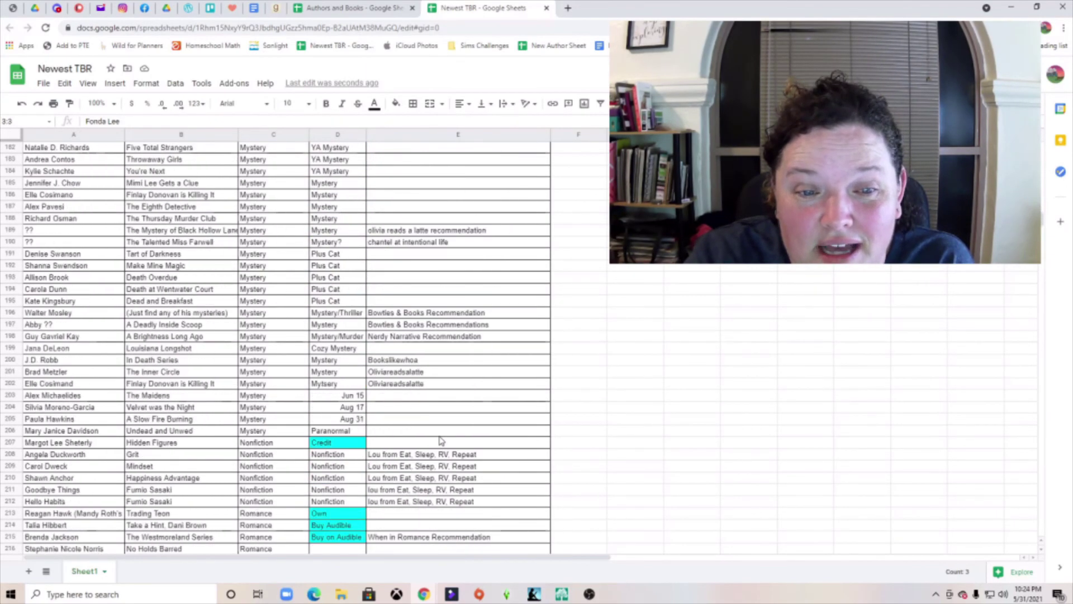
{"action": "scroll", "coordinate": [441, 441], "scroll_direction": "down", "scroll_amount": 3}
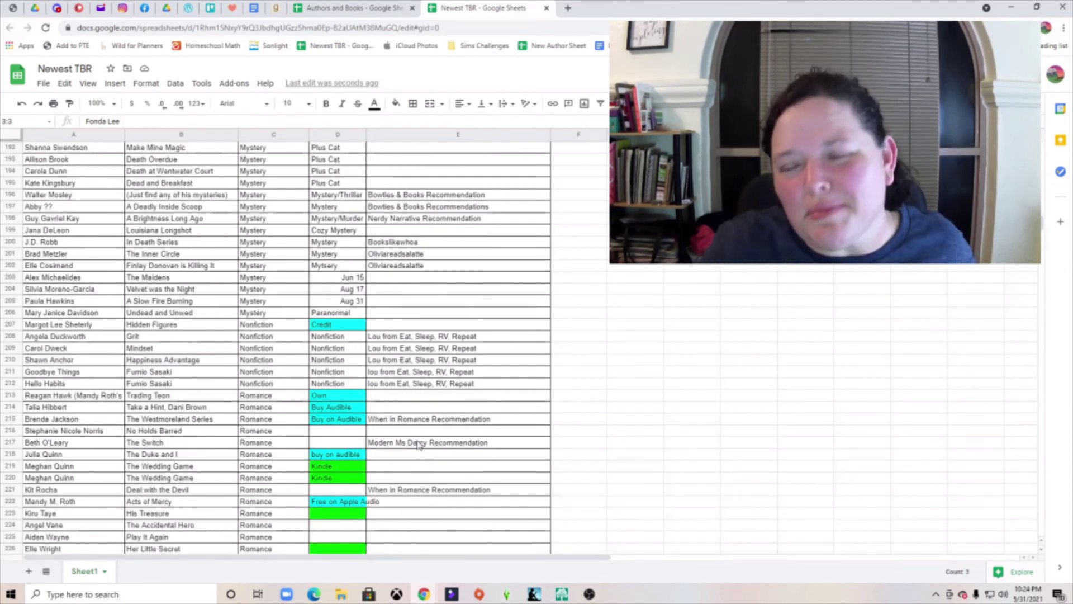